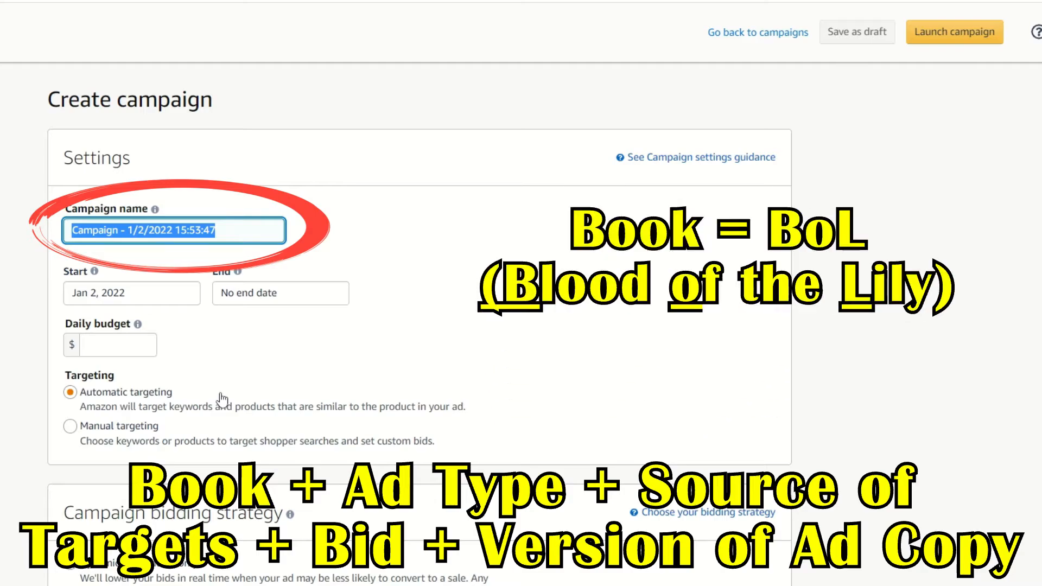
# Name the campaign "BoL SPK Amazon Best Seller 39 WII".
pyautogui.write('BoL SPK')
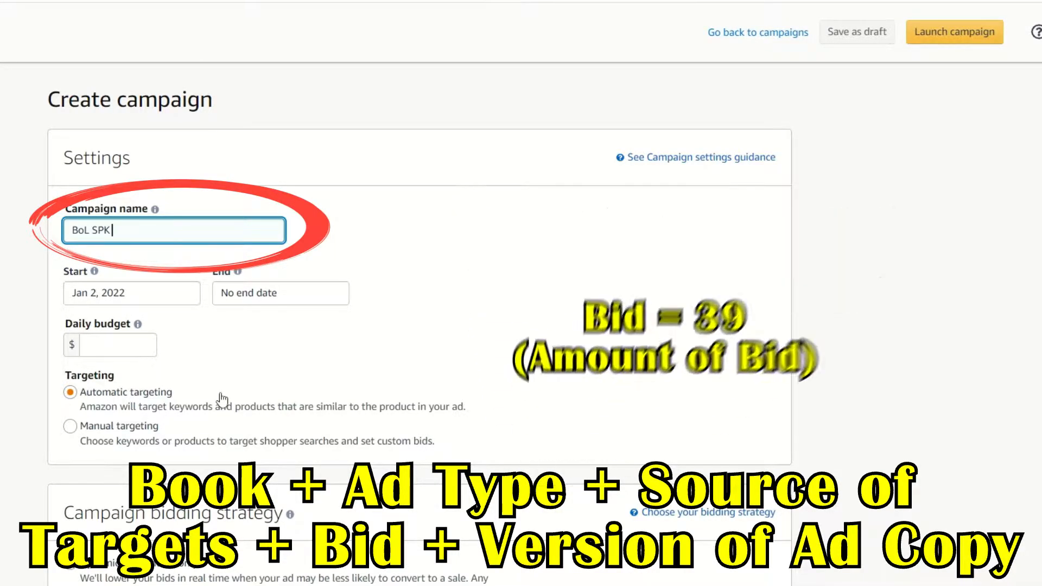
pyautogui.write('A')
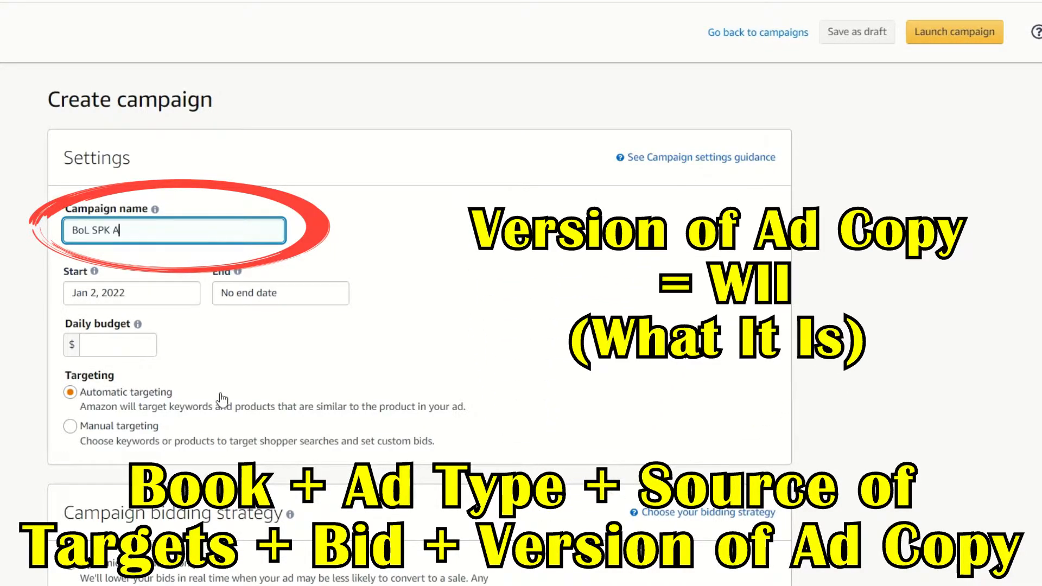
pyautogui.write('mazon Best Seller')
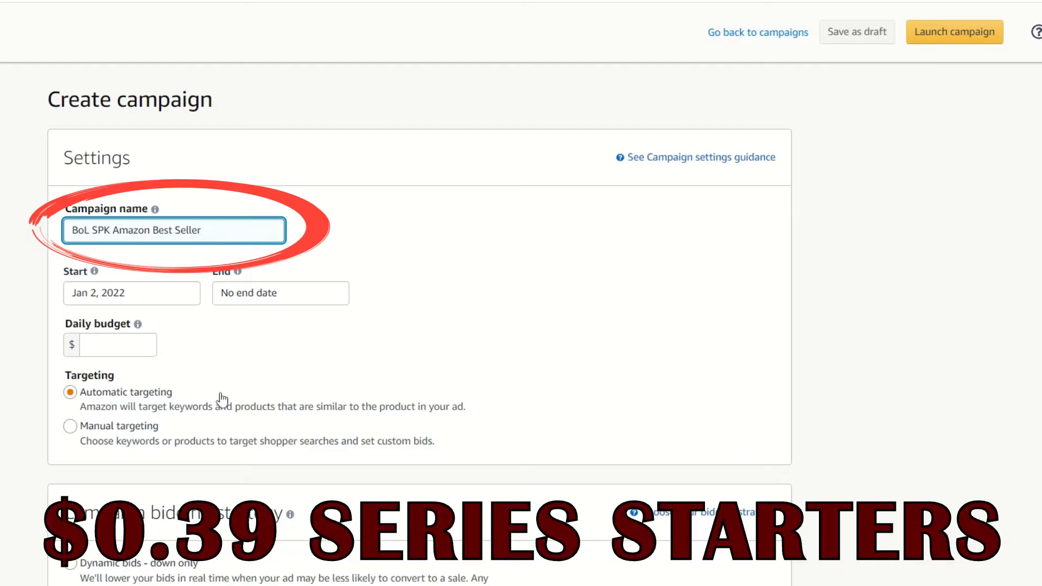
pyautogui.write('3')
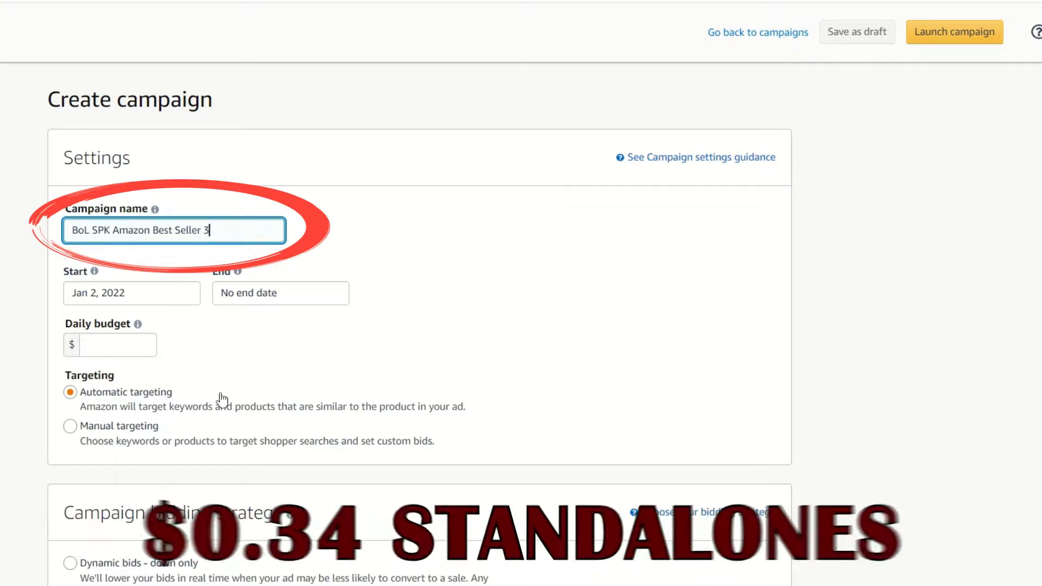
pyautogui.write('9 WII')
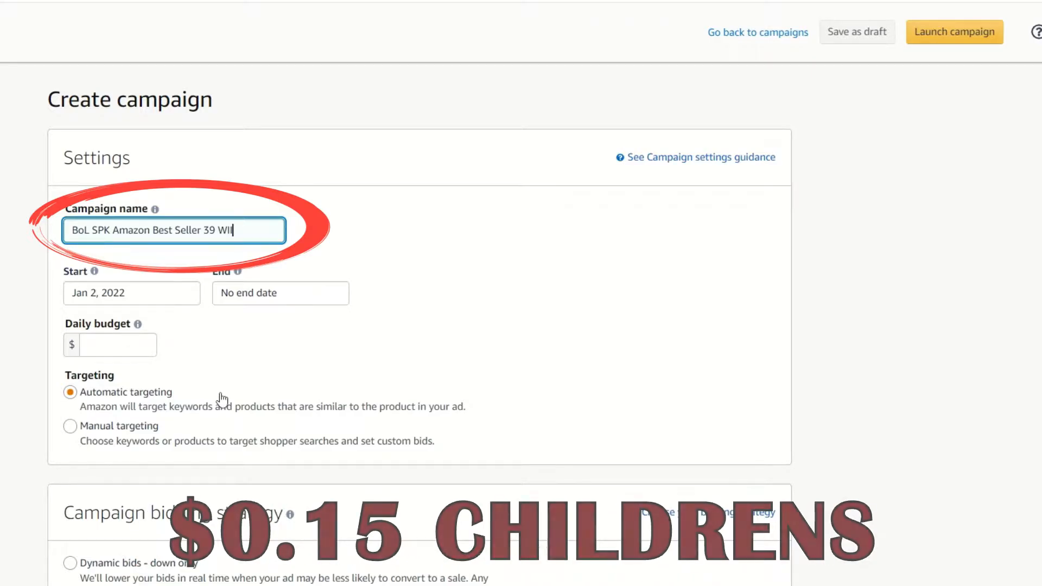
# Set the campaign's end date to Jan 31, 2022.
pyautogui.click(254, 298)
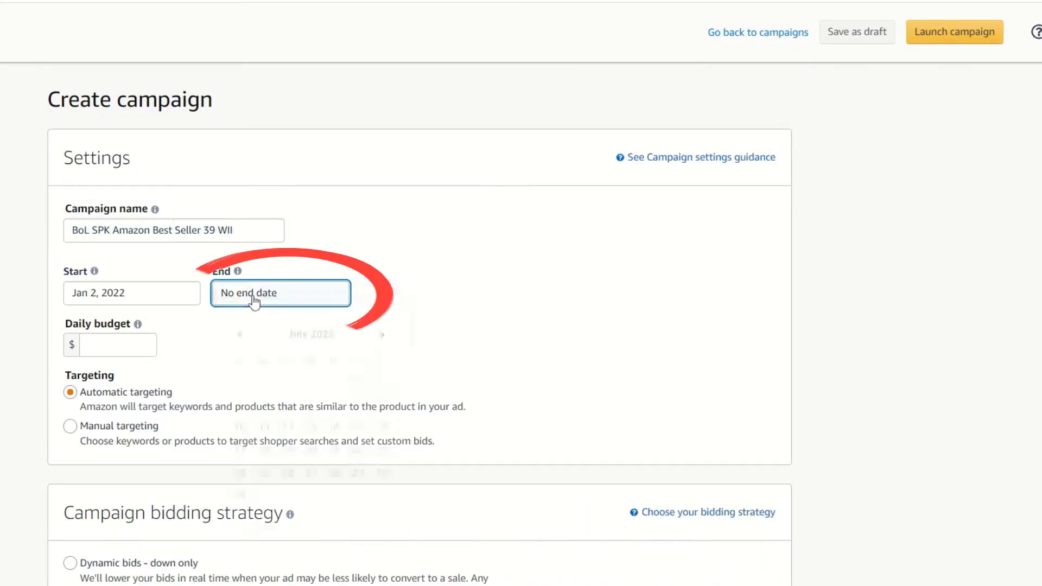
pyautogui.click(240, 336)
pyautogui.click(241, 336)
pyautogui.click(240, 336)
pyautogui.click(241, 336)
pyautogui.click(241, 336)
pyautogui.click(241, 336)
pyautogui.click(264, 494)
# Set the daily budget to $5.00 and choose manual targeting for the campaign.
pyautogui.click(131, 353)
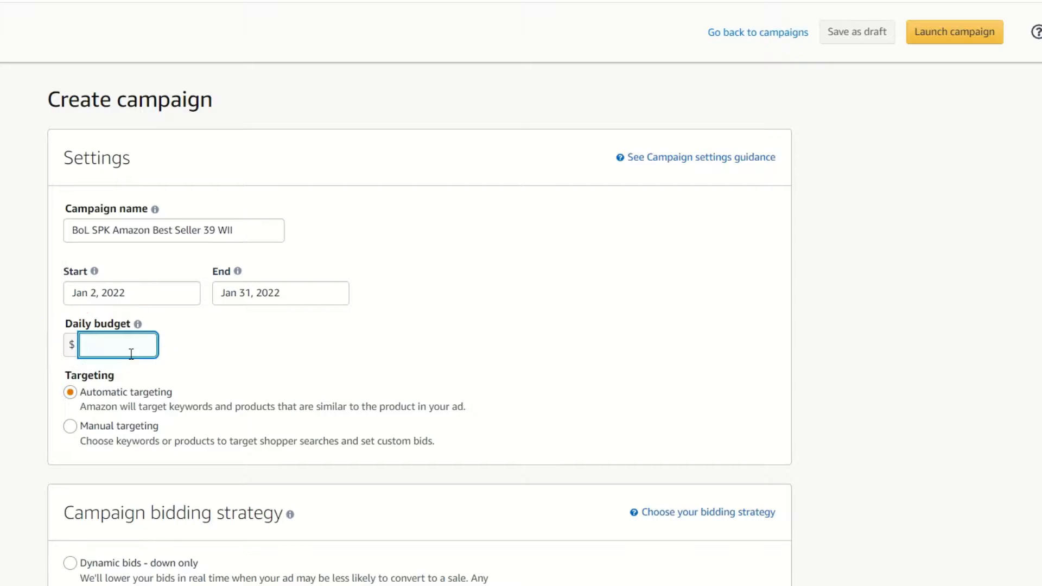
pyautogui.write('5.')
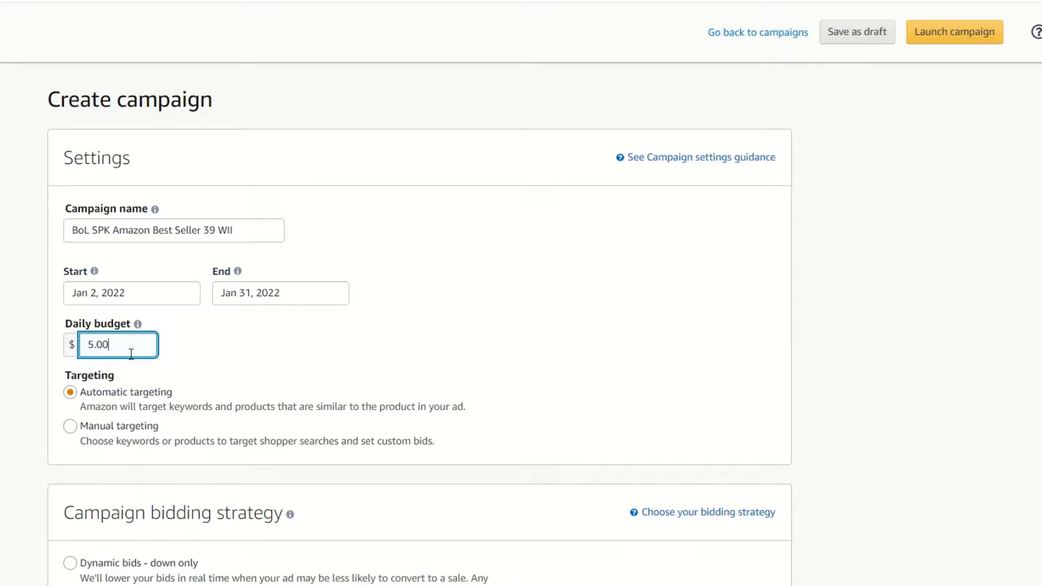
pyautogui.click(70, 427)
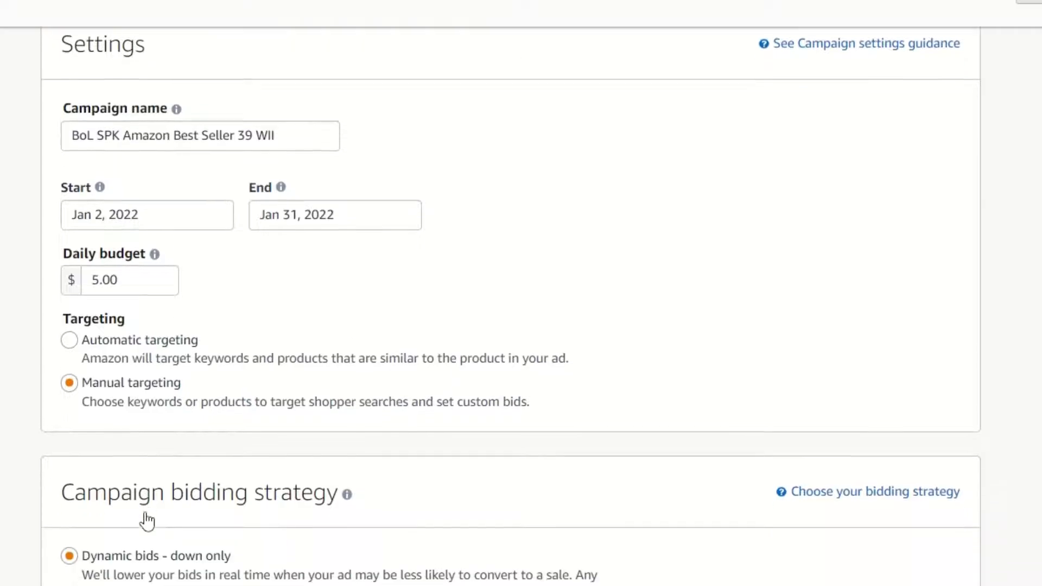
# Set the campaign bidding strategy to Dynamic bids - down only and the ad format to Custom text ad.
pyautogui.scroll(-5, 147, 521)
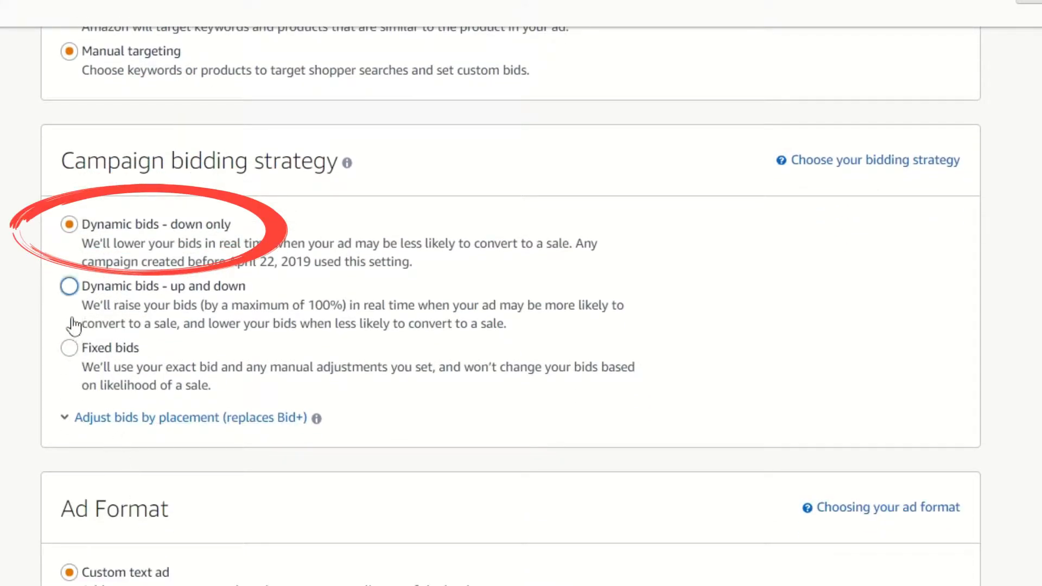
pyautogui.click(69, 288)
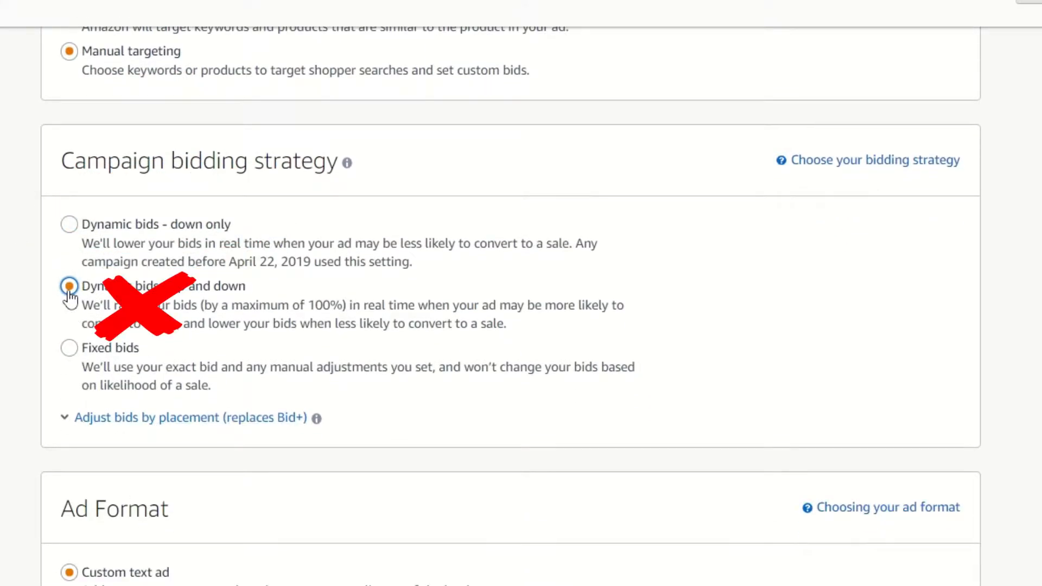
pyautogui.click(69, 227)
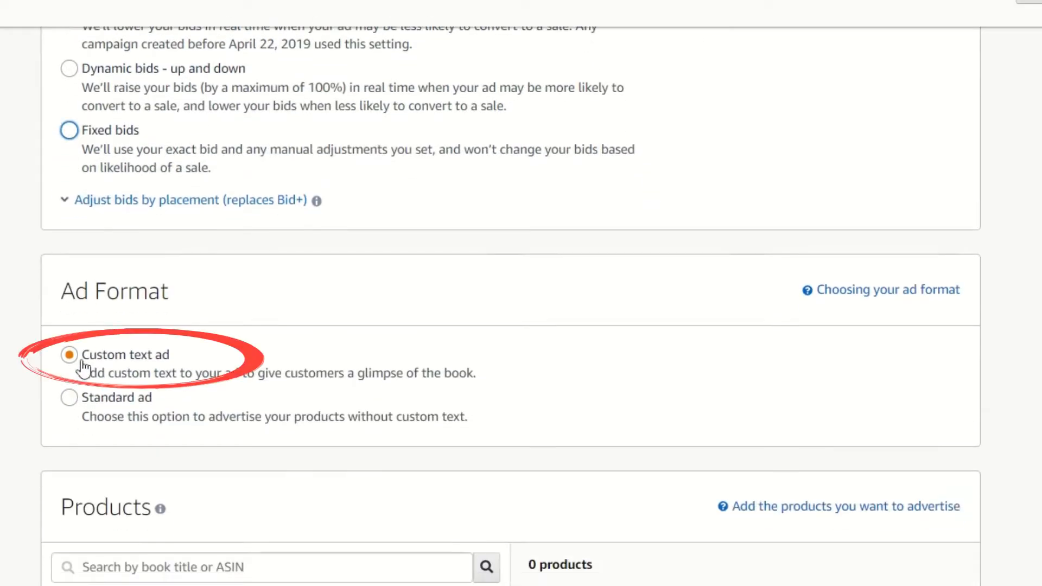
pyautogui.click(83, 368)
# Add the in-stock $3.99 edition of "Blood of the Lily: Clash of Goddesses, Book 1" as the advertised product.
pyautogui.scroll(-4, 98, 367)
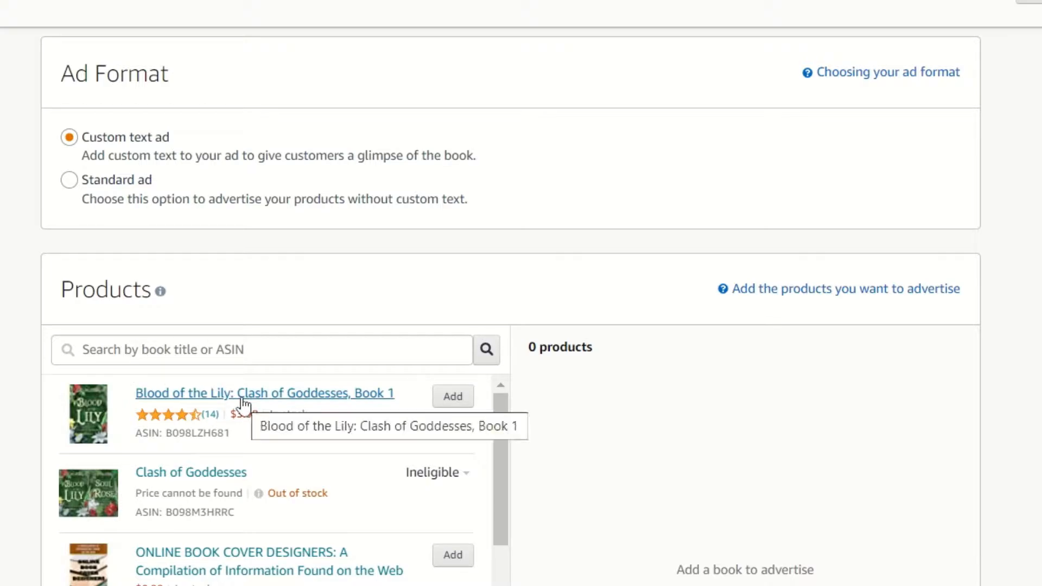
pyautogui.click(450, 402)
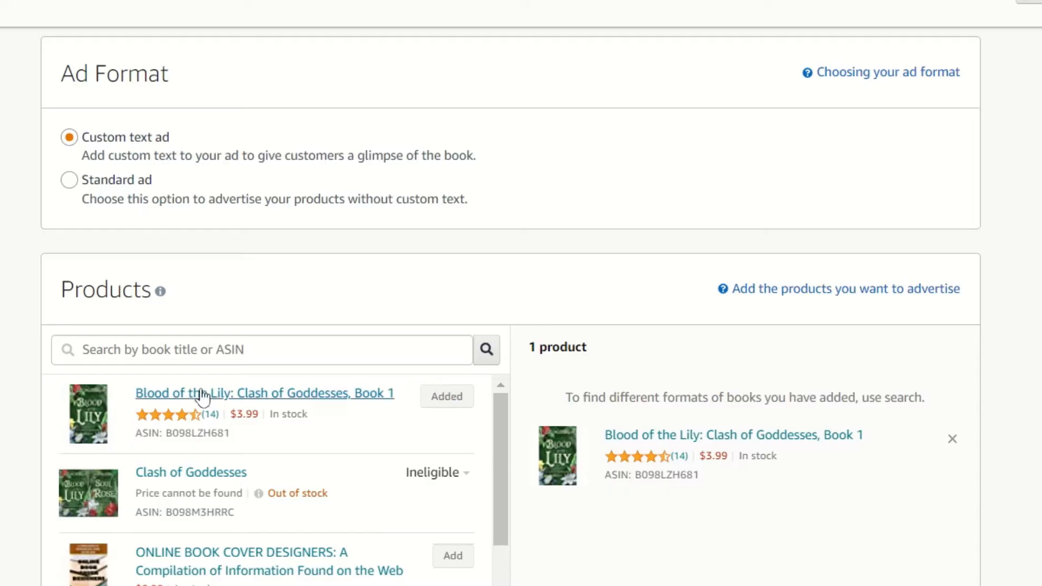
# Set the keyword targeting bid to the Default bid option with a value of $0.39.
pyautogui.scroll(-8, 211, 398)
pyautogui.scroll(-4, 161, 247)
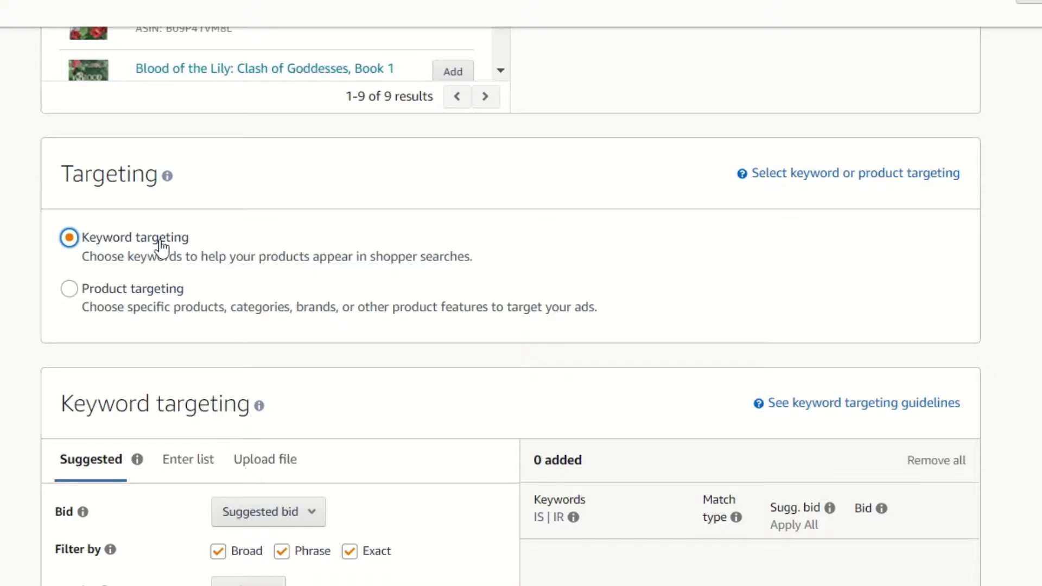
pyautogui.scroll(-4, 162, 245)
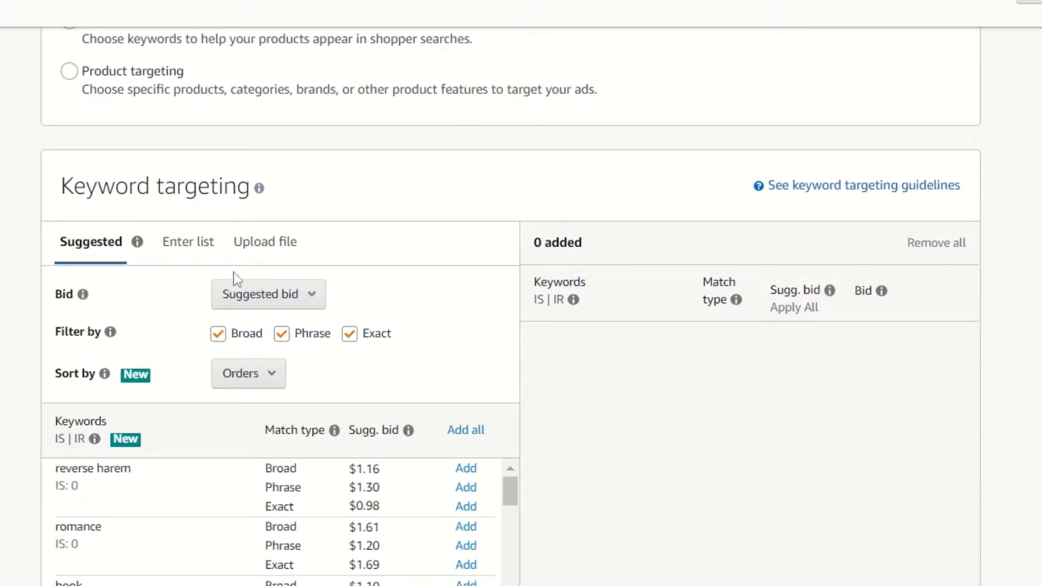
pyautogui.click(302, 297)
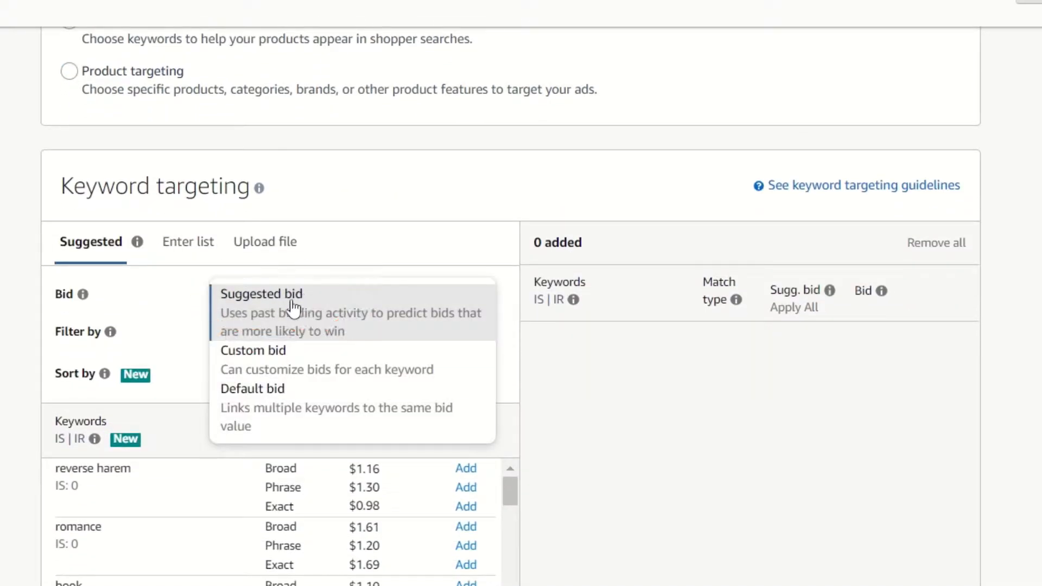
pyautogui.click(253, 402)
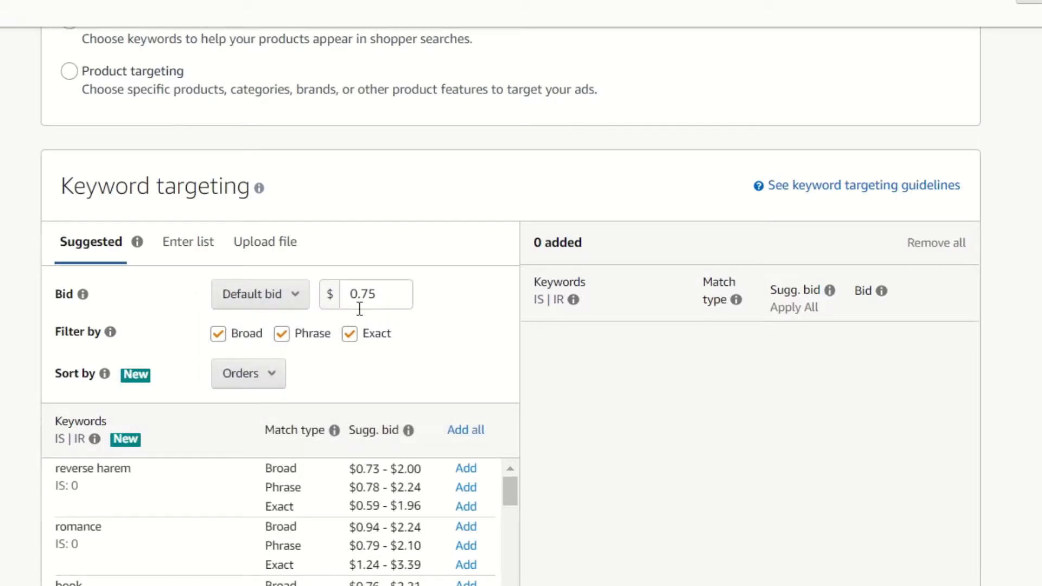
pyautogui.moveTo(364, 293); pyautogui.dragTo(376, 296)
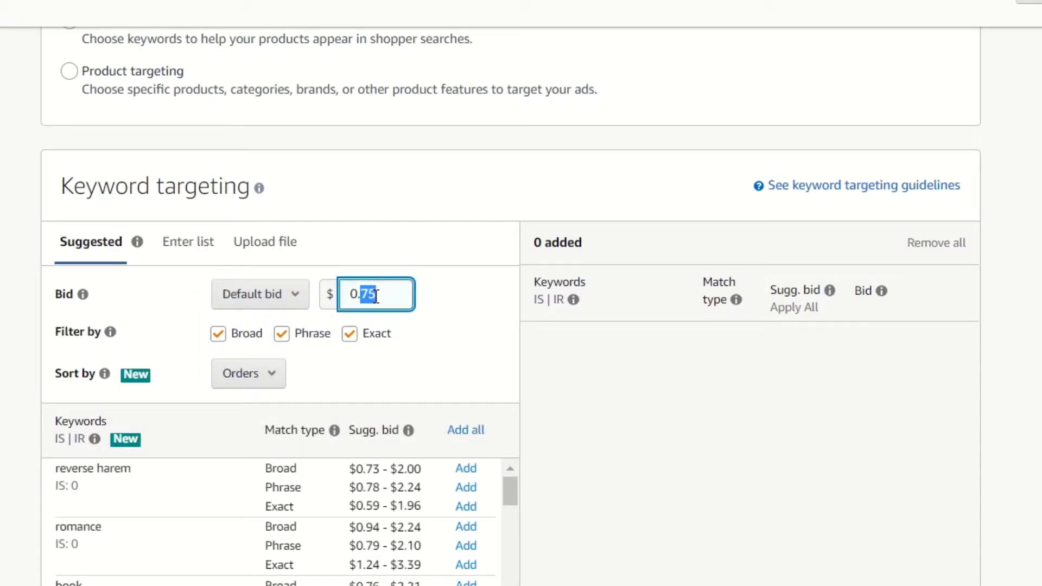
pyautogui.write('39')
# Change the keyword bid option to Custom bid and set its value to $0.39.
pyautogui.click(299, 296)
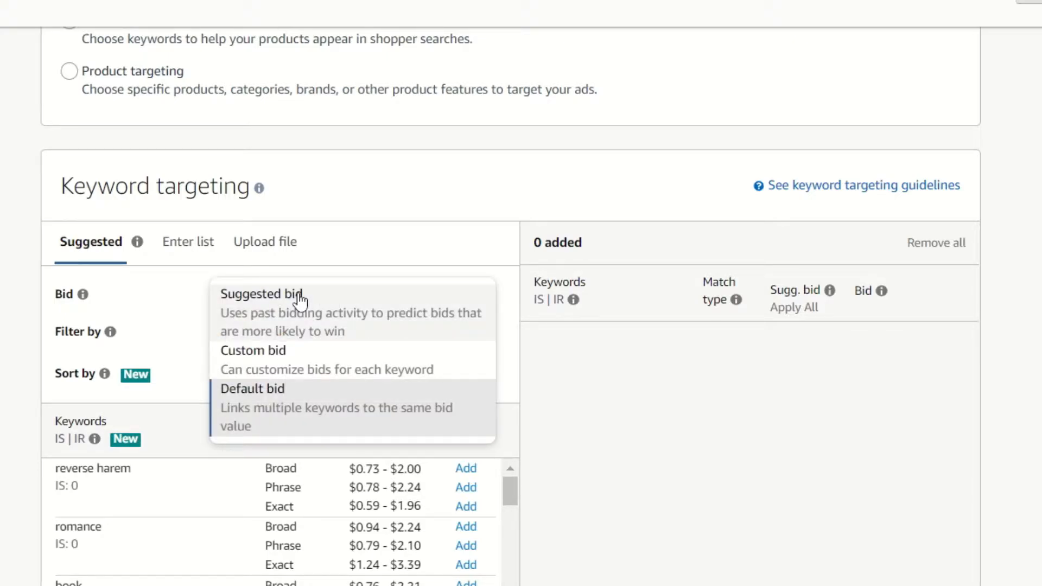
pyautogui.click(258, 368)
pyautogui.moveTo(364, 297); pyautogui.dragTo(375, 295)
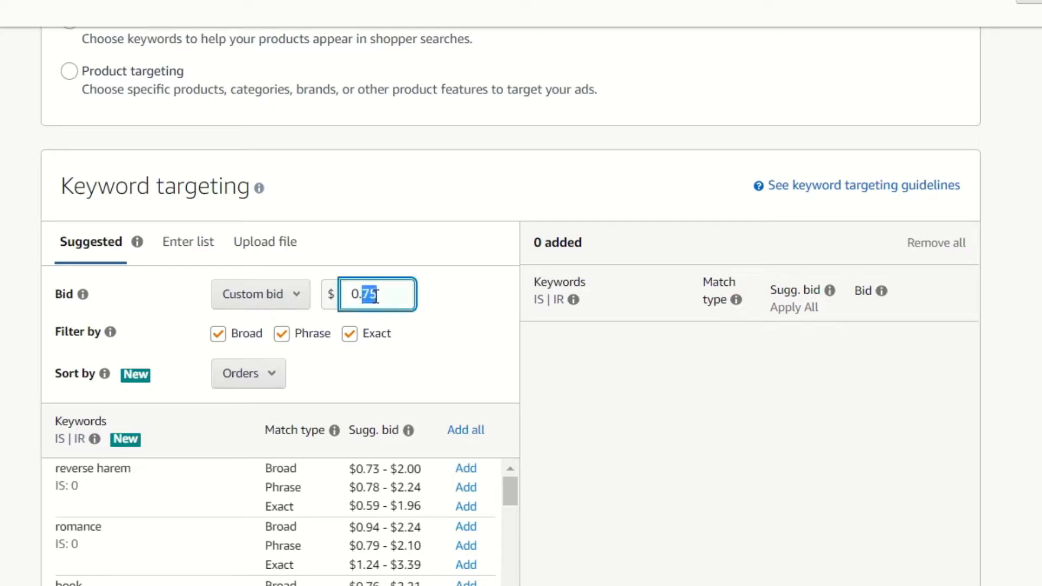
pyautogui.write('39')
# Limit the keyword match types to Broad only, excluding Phrase and Exact, and switch to entering a keyword list.
pyautogui.scroll(-2, 376, 296)
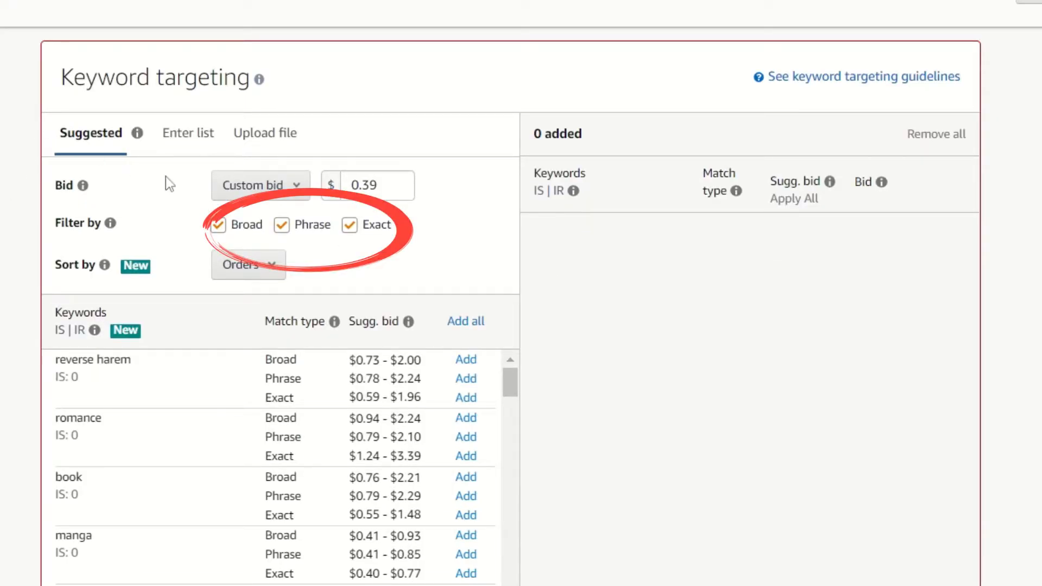
pyautogui.click(282, 225)
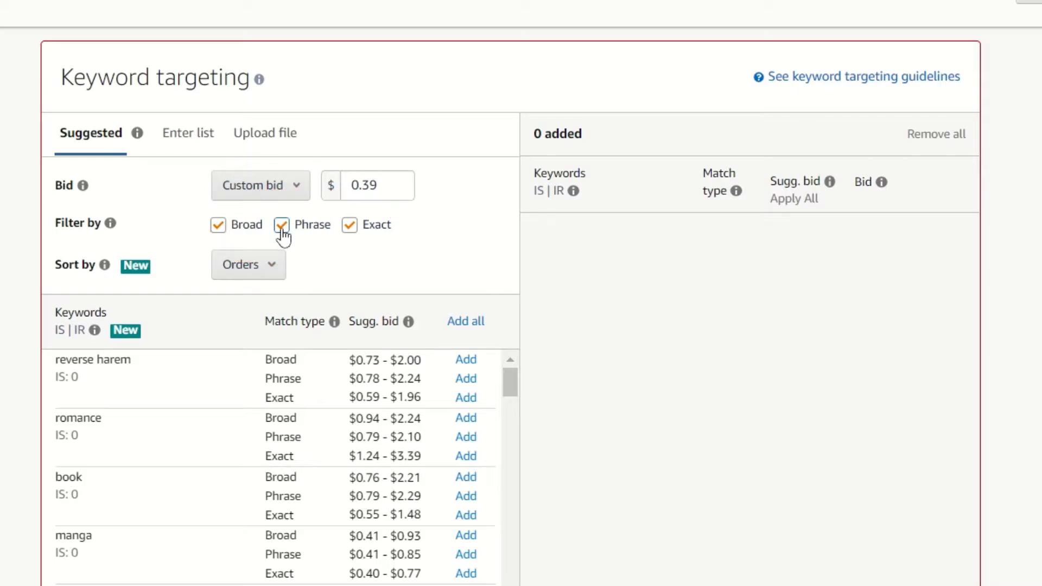
pyautogui.click(350, 225)
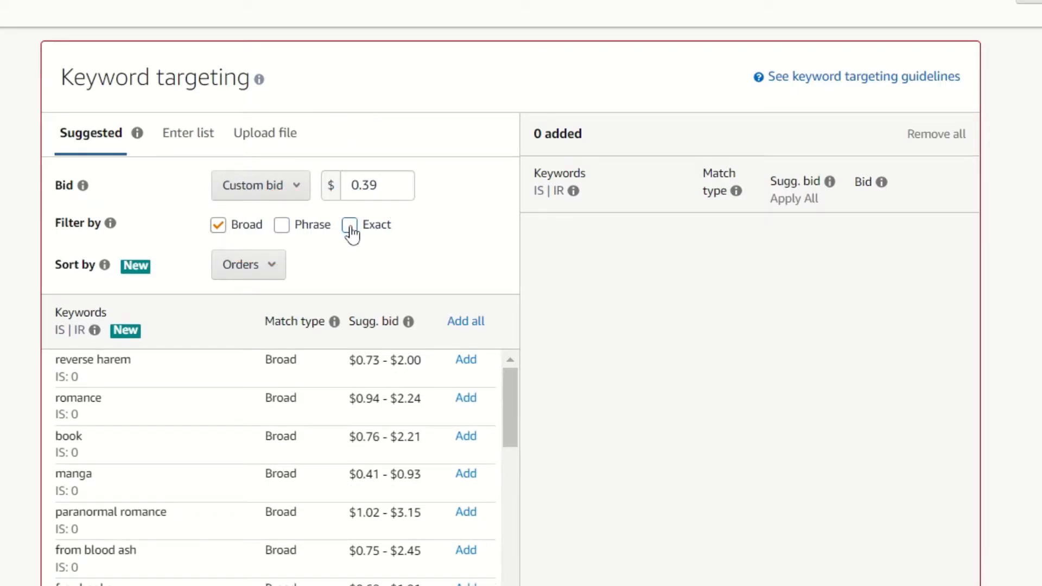
pyautogui.scroll(-4, 321, 288)
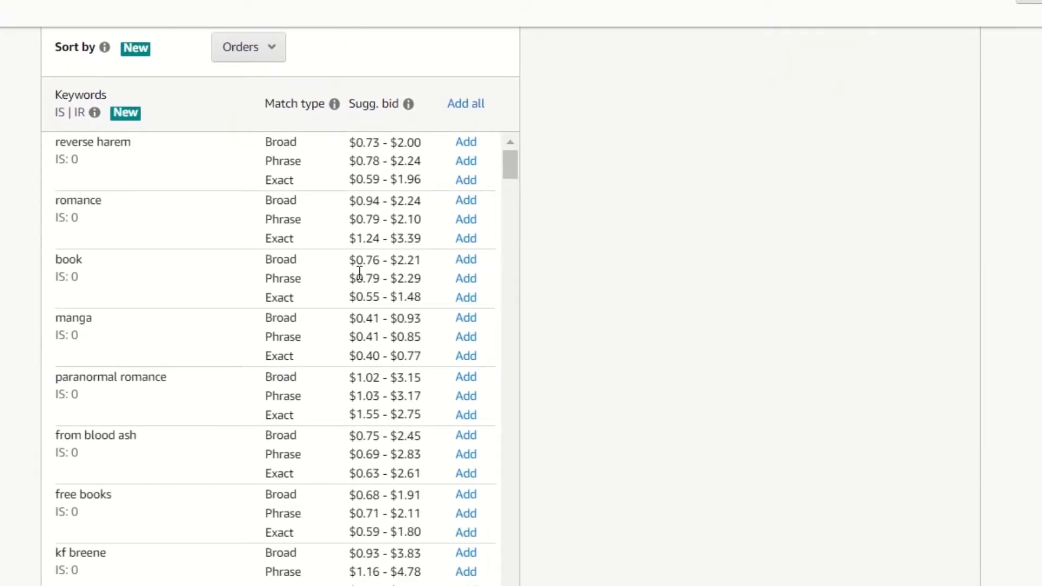
pyautogui.scroll(-1, 368, 292)
pyautogui.scroll(-3, 368, 291)
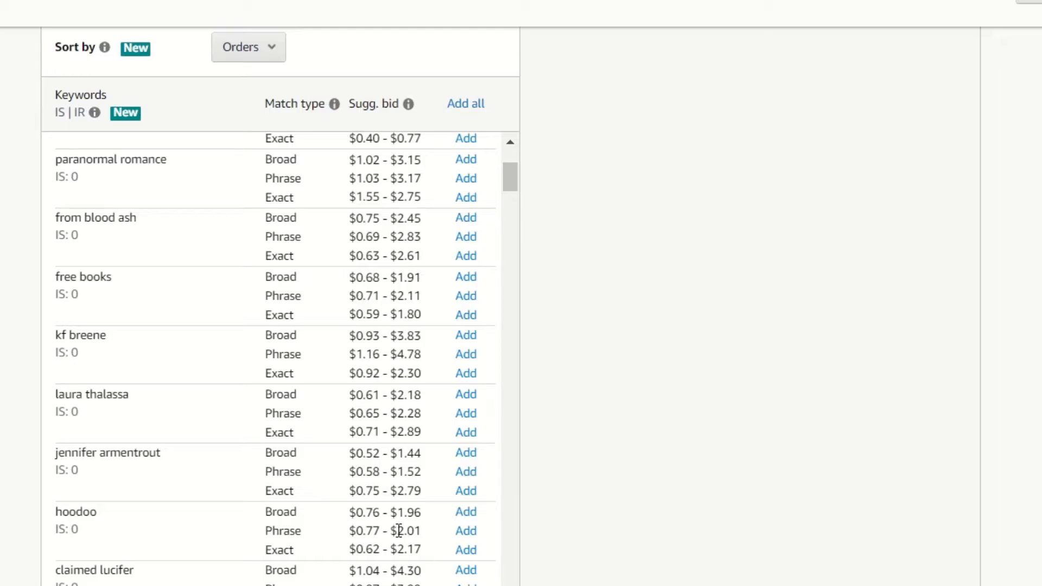
pyautogui.scroll(4, 405, 521)
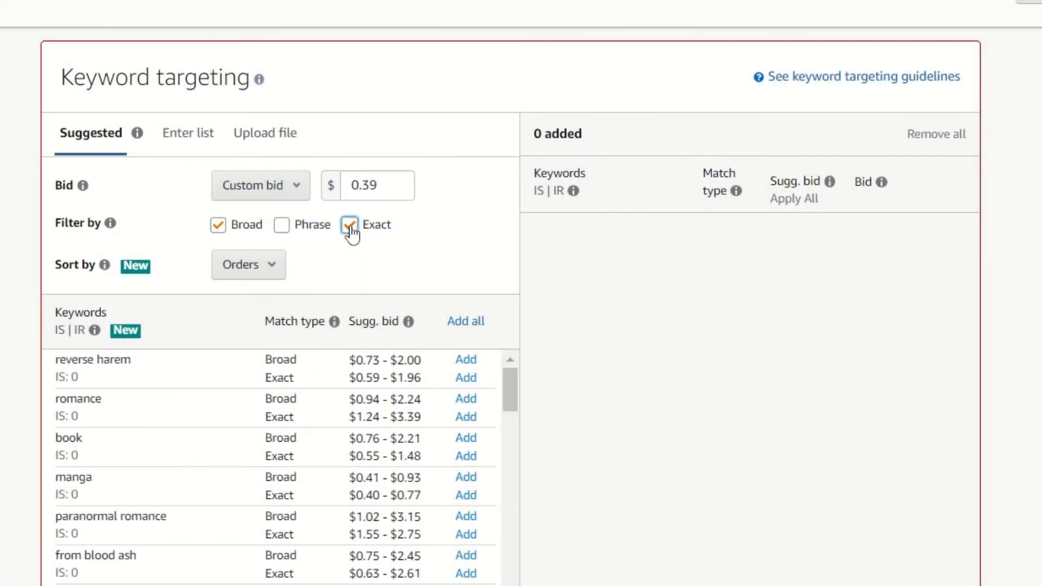
pyautogui.click(350, 226)
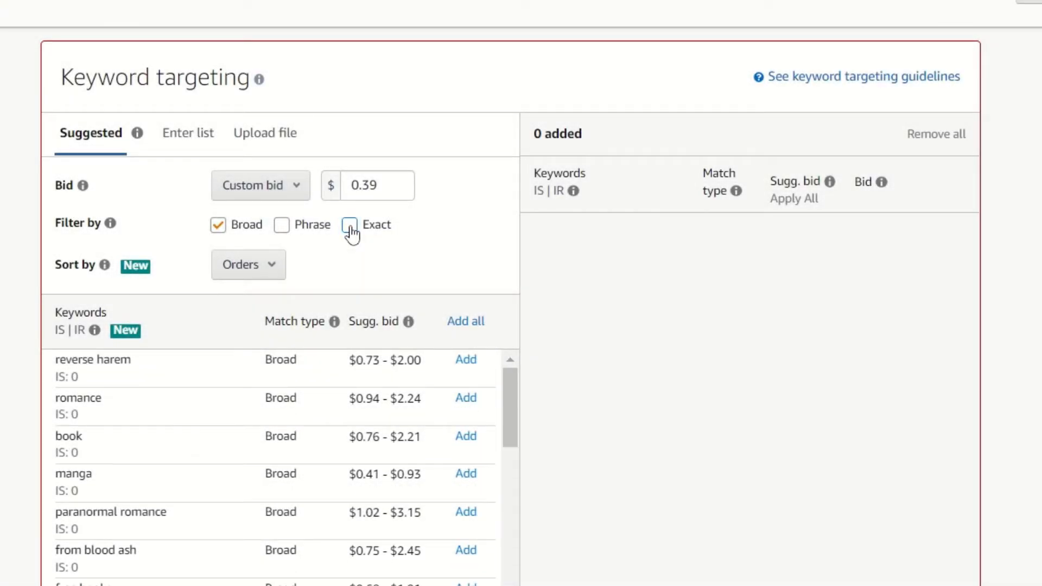
pyautogui.click(205, 144)
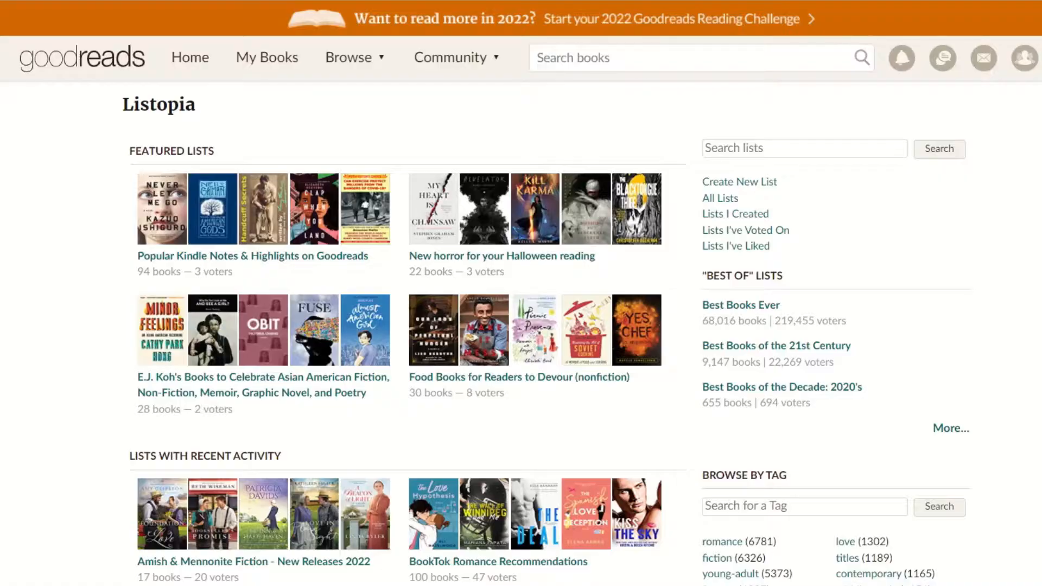
# Browse the Goodreads Listopia page, from recent activity down to the popular lists, for book lists usable as keyword sources.
pyautogui.scroll(-8, 521, 325)
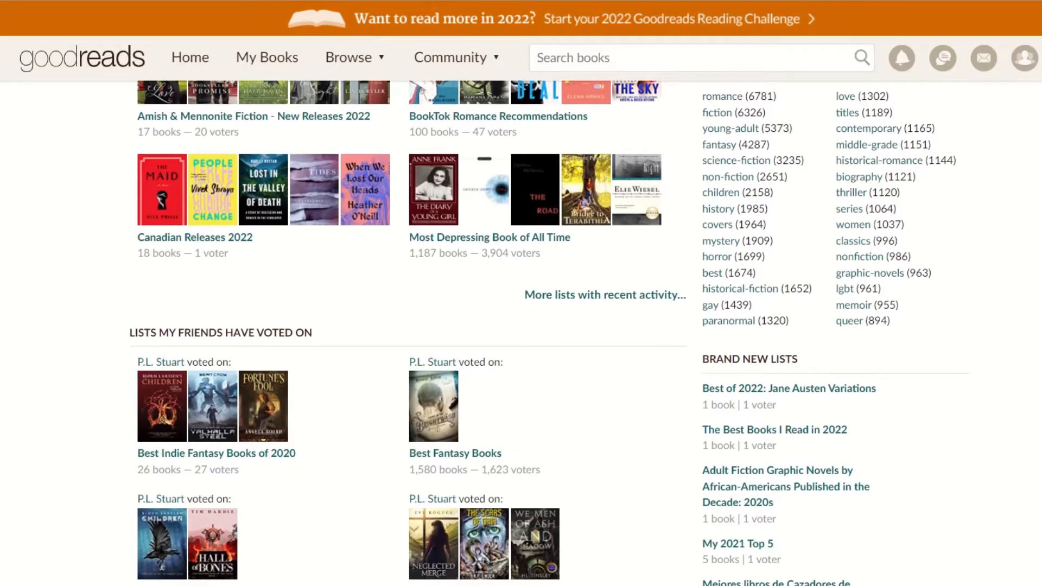
pyautogui.scroll(-6, 521, 325)
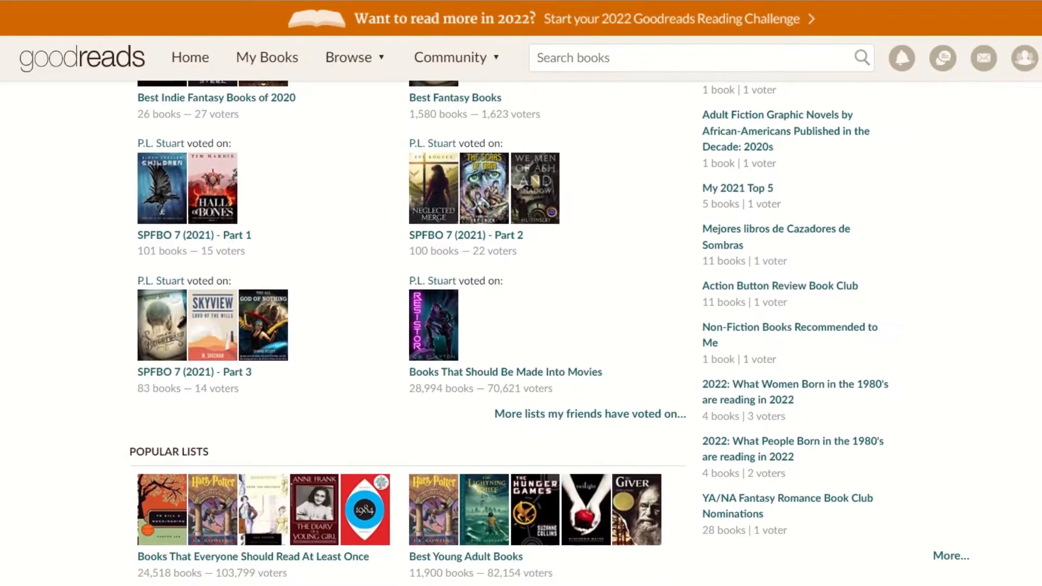
pyautogui.scroll(-2, 522, 325)
pyautogui.scroll(-4, 521, 326)
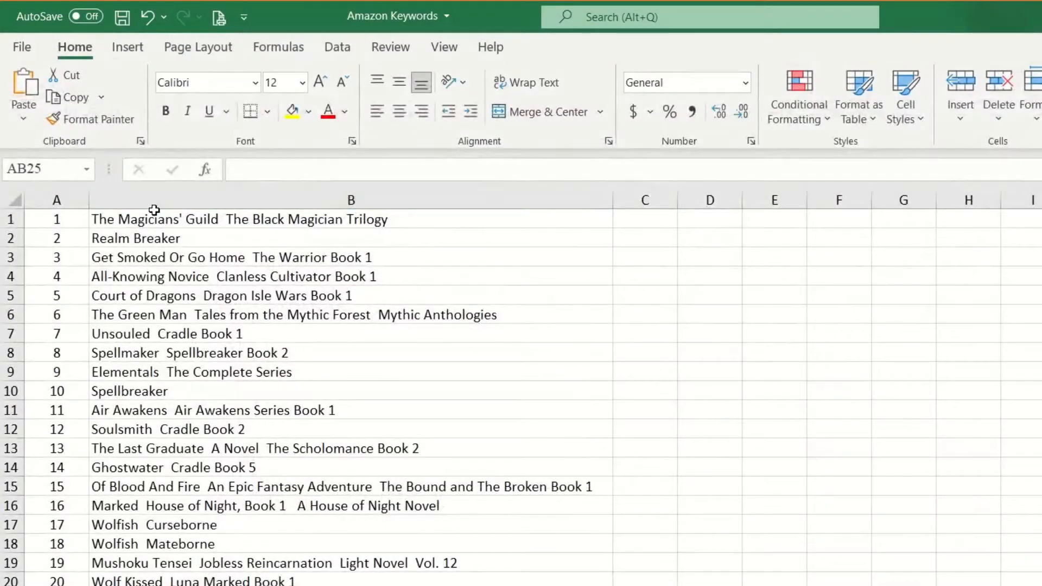
# In the Amazon Keywords workbook in Excel, copy the book titles in column B from B1 downward.
pyautogui.moveTo(143, 219); pyautogui.dragTo(142, 585)
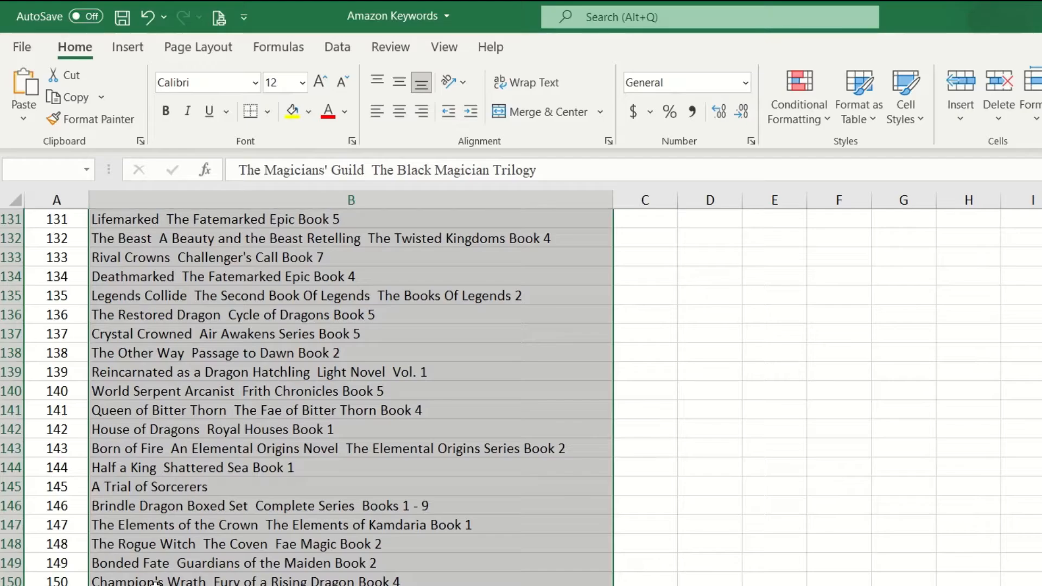
pyautogui.rightClick(149, 580)
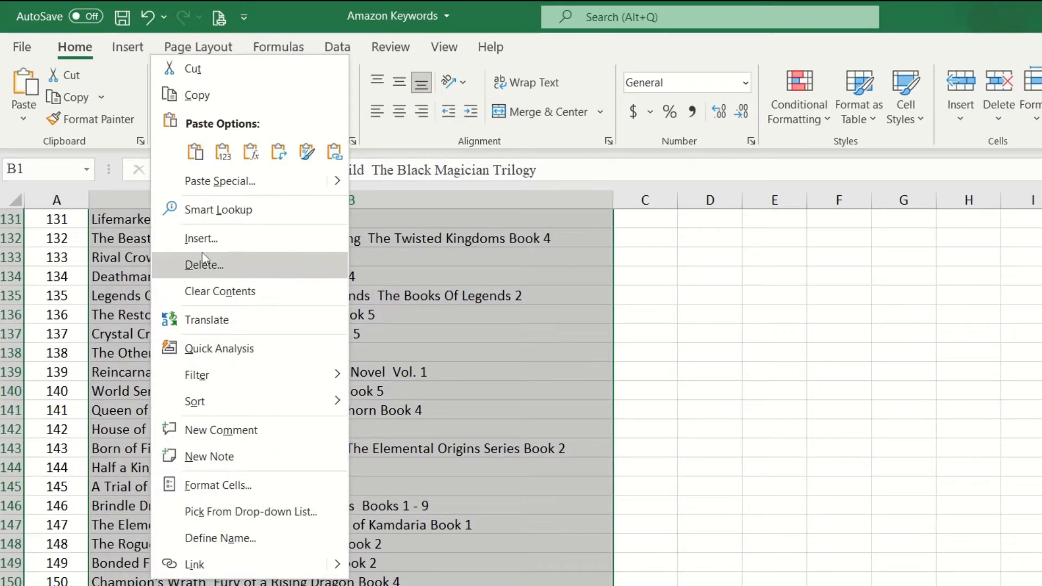
pyautogui.click(197, 95)
pyautogui.scroll(20, 351, 380)
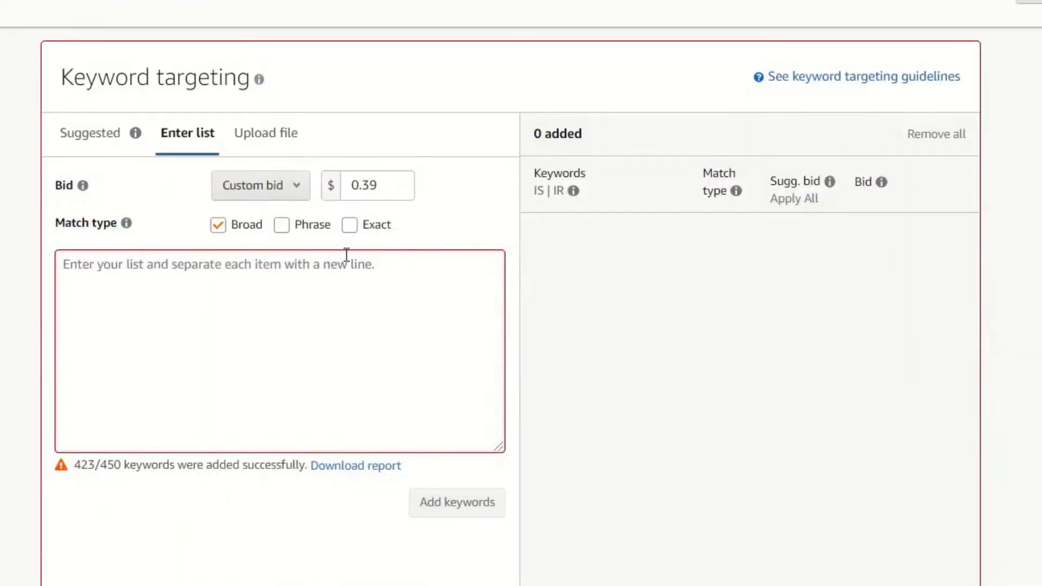
# Paste the copied book titles into the keyword list without the trailing blank line and add them as keywords.
pyautogui.click(289, 278)
pyautogui.rightClick(289, 279)
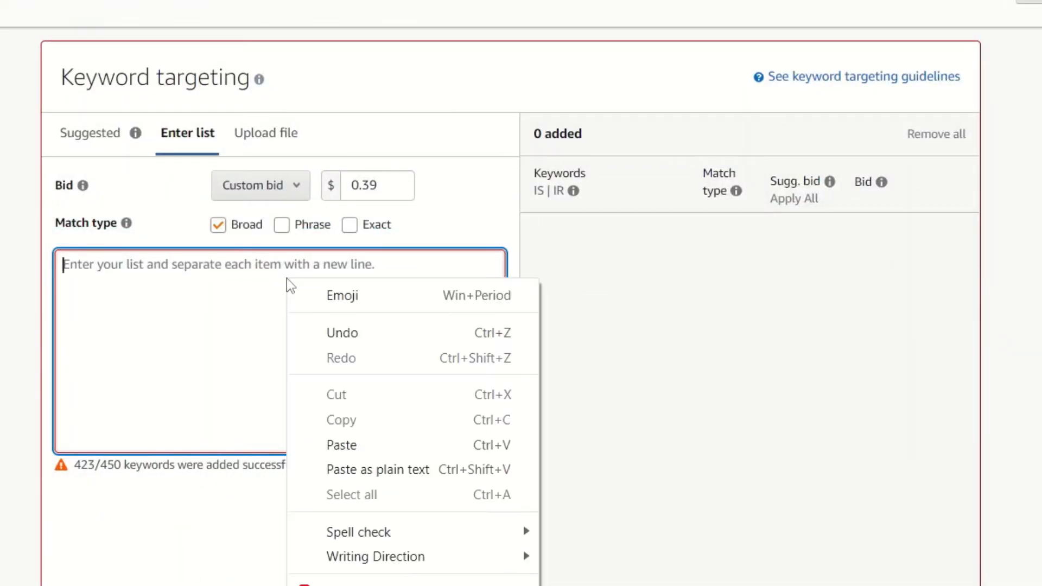
pyautogui.click(343, 442)
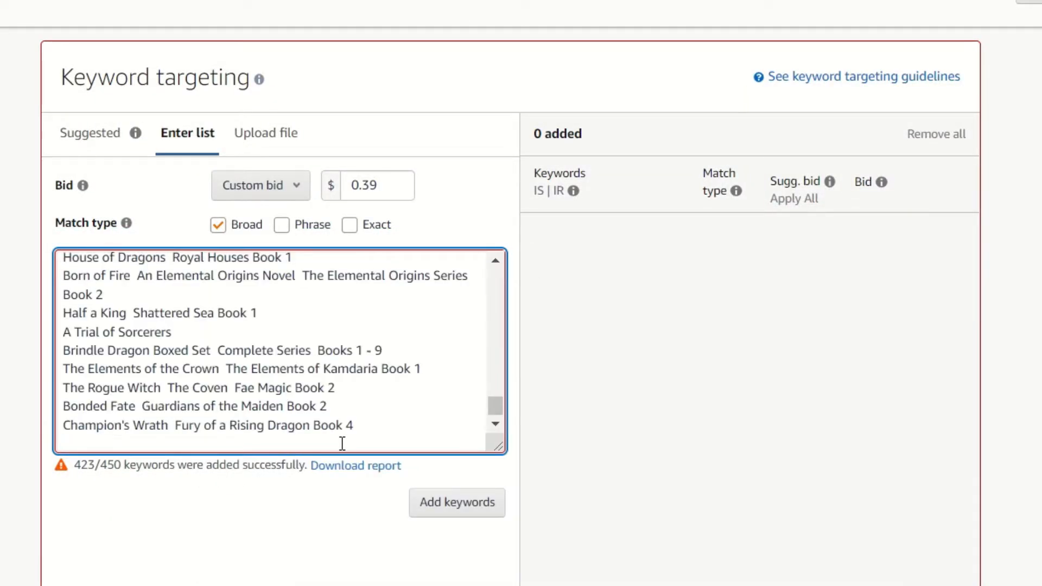
pyautogui.press('BackSpace')
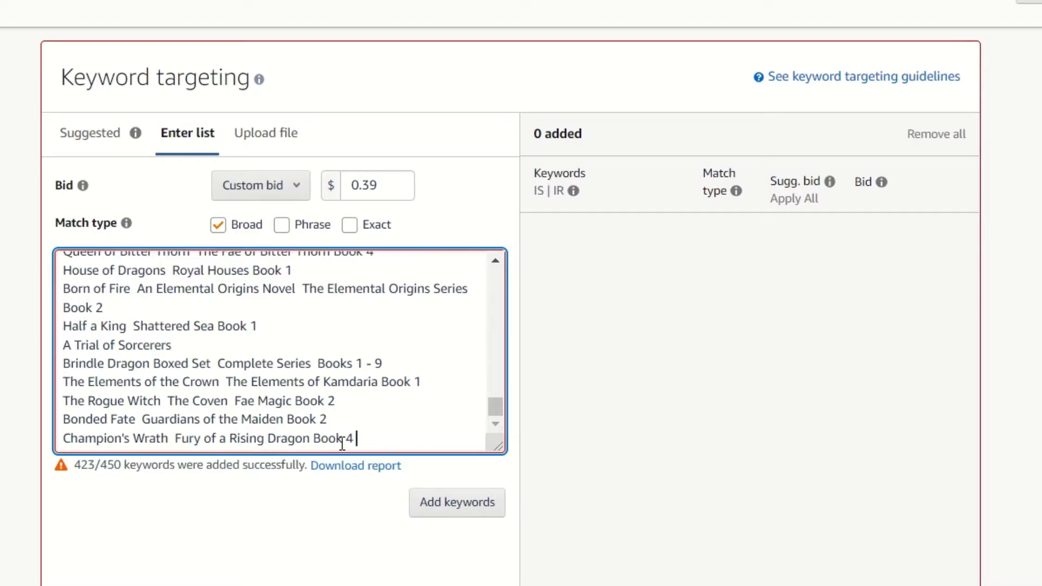
pyautogui.click(442, 503)
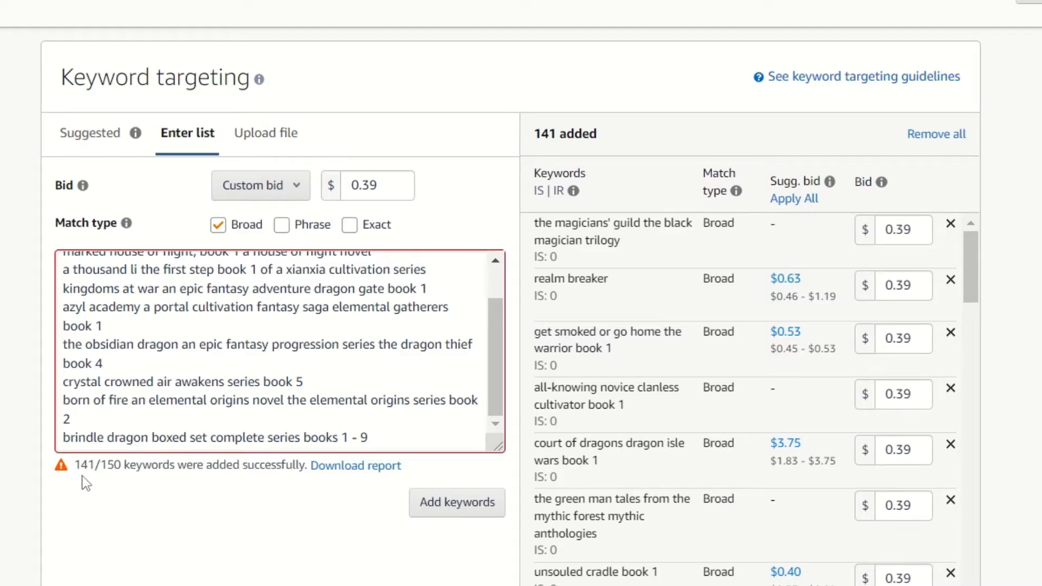
# Fill in the creative's custom text with "Blood of the Lily is an Irish mythology tale, first in the Clash of Goddesses YA series.".
pyautogui.moveTo(969, 265); pyautogui.dragTo(969, 585)
pyautogui.scroll(-4, 1004, 584)
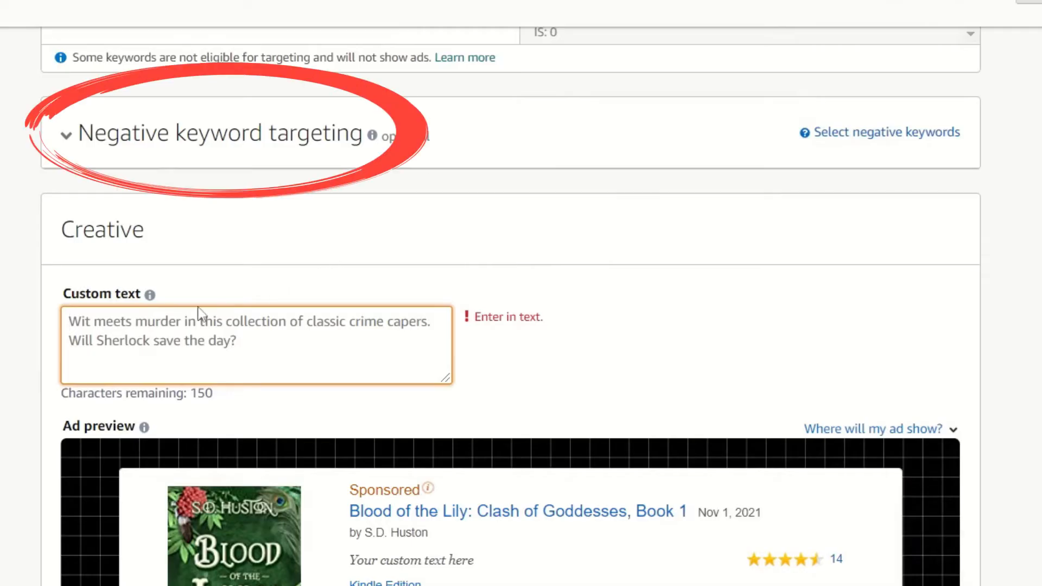
pyautogui.rightClick(69, 323)
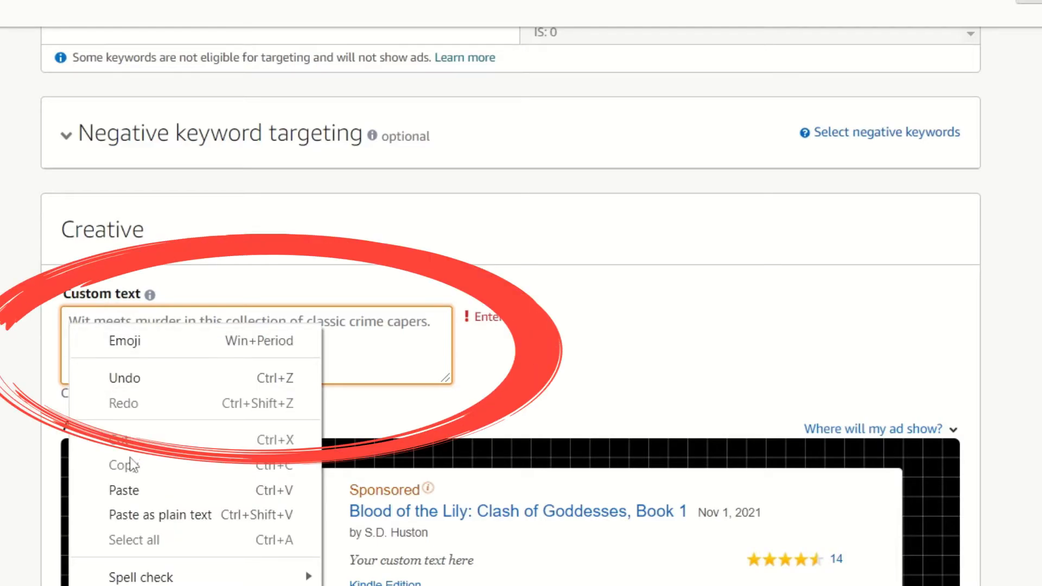
pyautogui.click(124, 514)
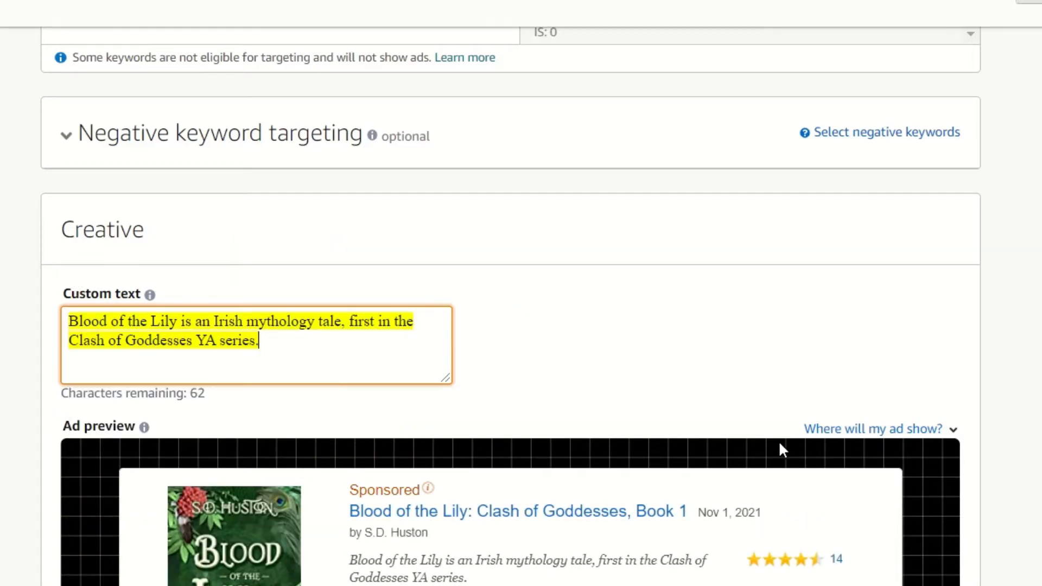
pyautogui.scroll(-4, 1014, 439)
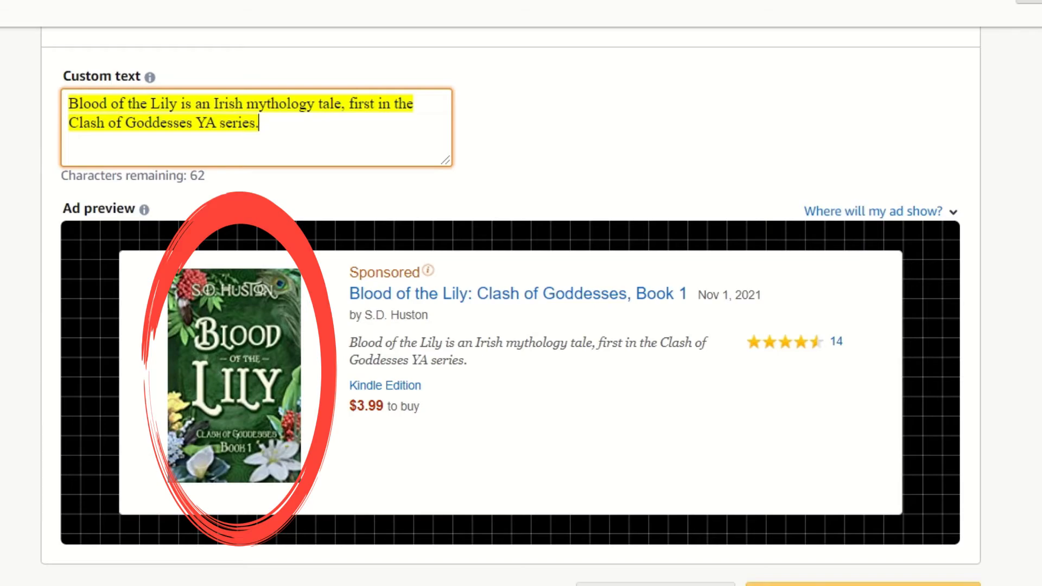
# Review the whole campaign form from the settings to the ad preview, and launch the campaign.
pyautogui.scroll(20, 521, 304)
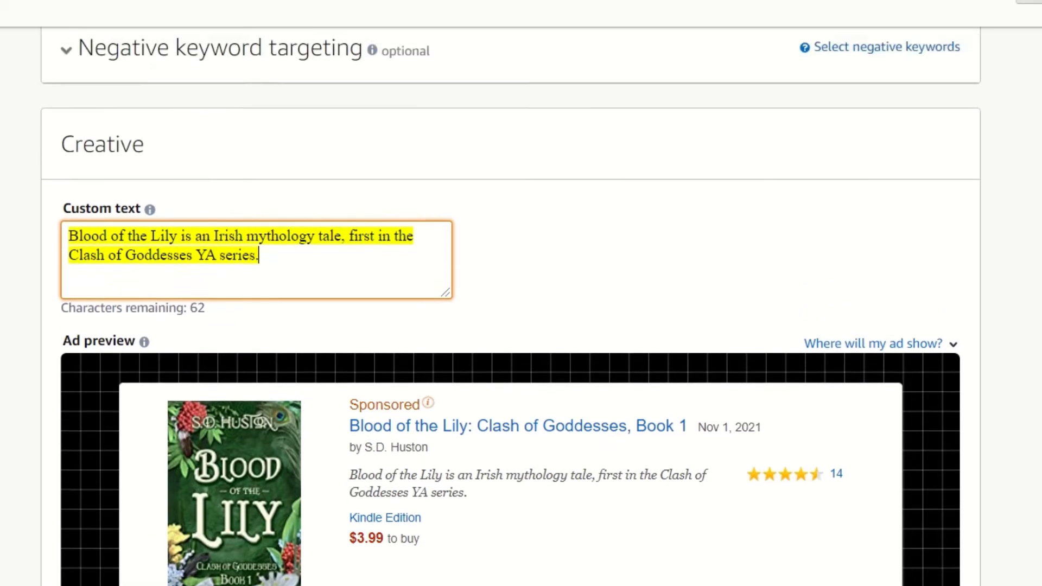
pyautogui.scroll(20, 537, 439)
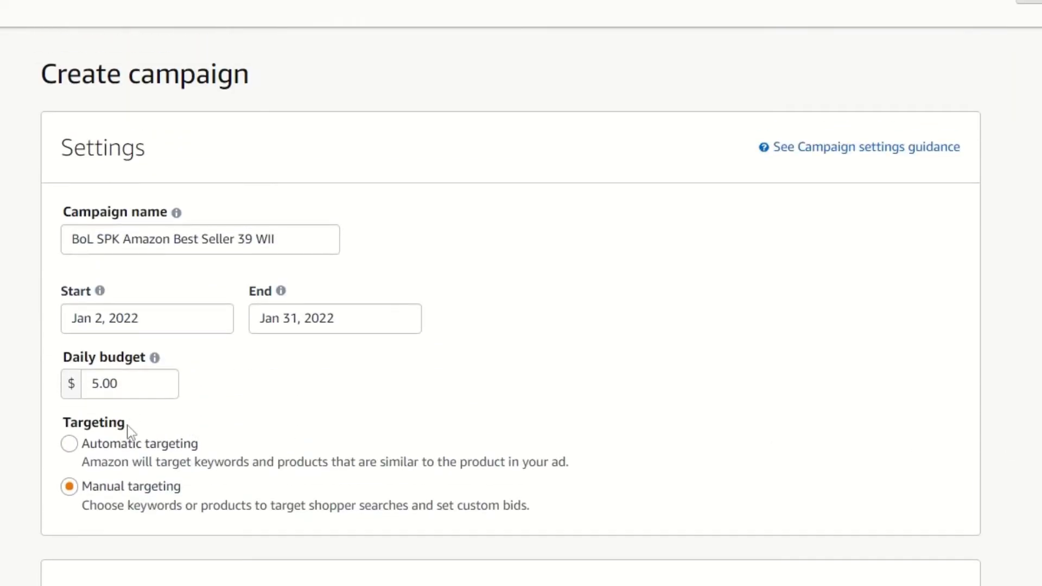
pyautogui.scroll(-20, 982, 396)
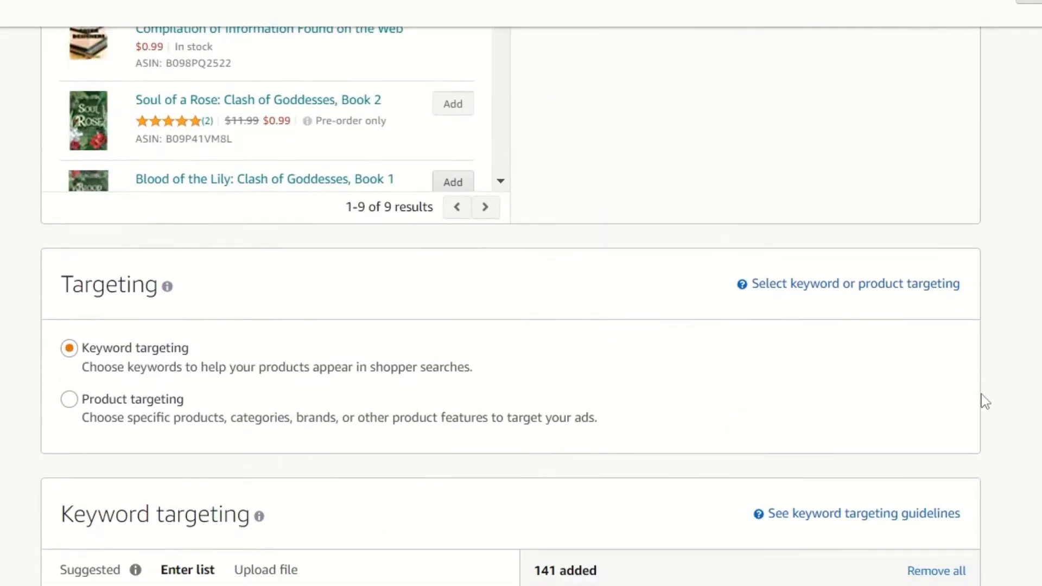
pyautogui.scroll(-15, 981, 394)
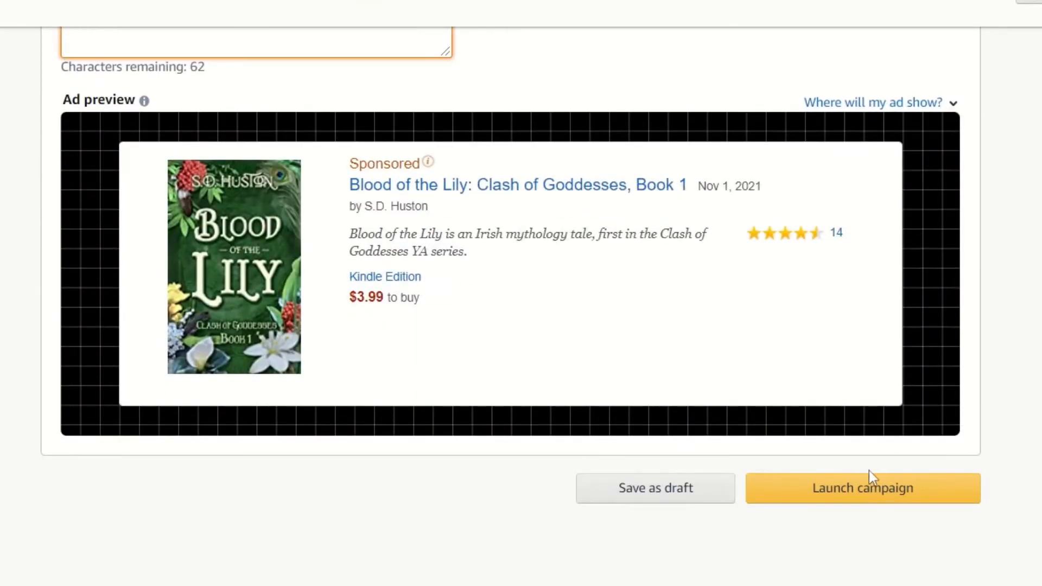
pyautogui.click(863, 491)
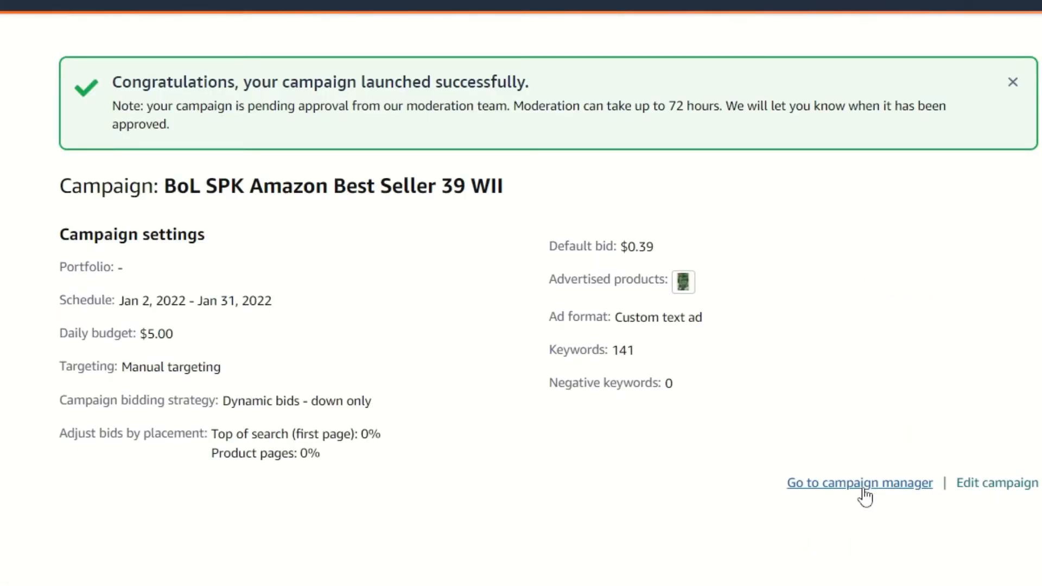